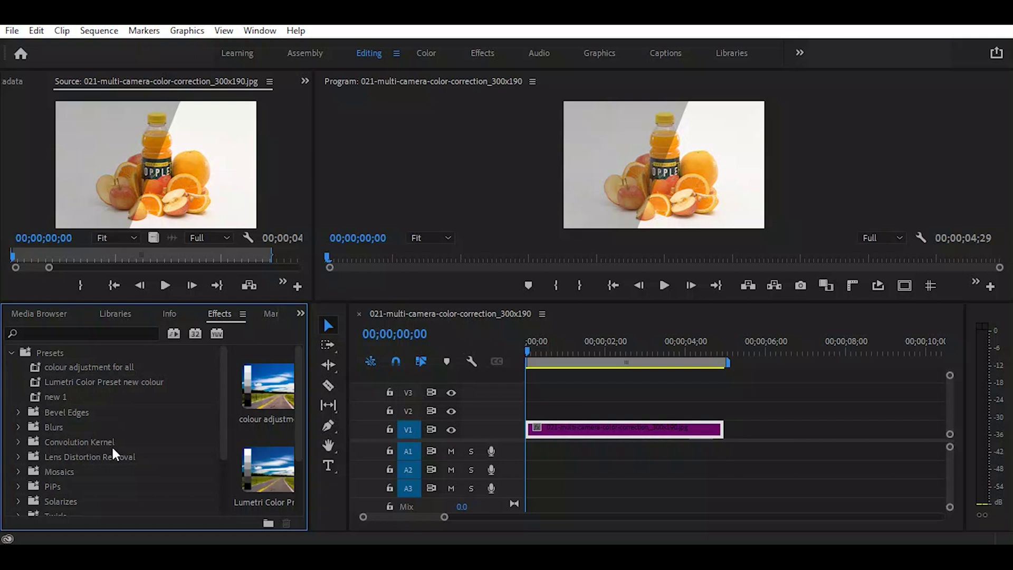
- Apply the Convolution Kernel Blur preset to the clip on V1 and move the playhead to 00;00;00;23
left_click(19, 442)
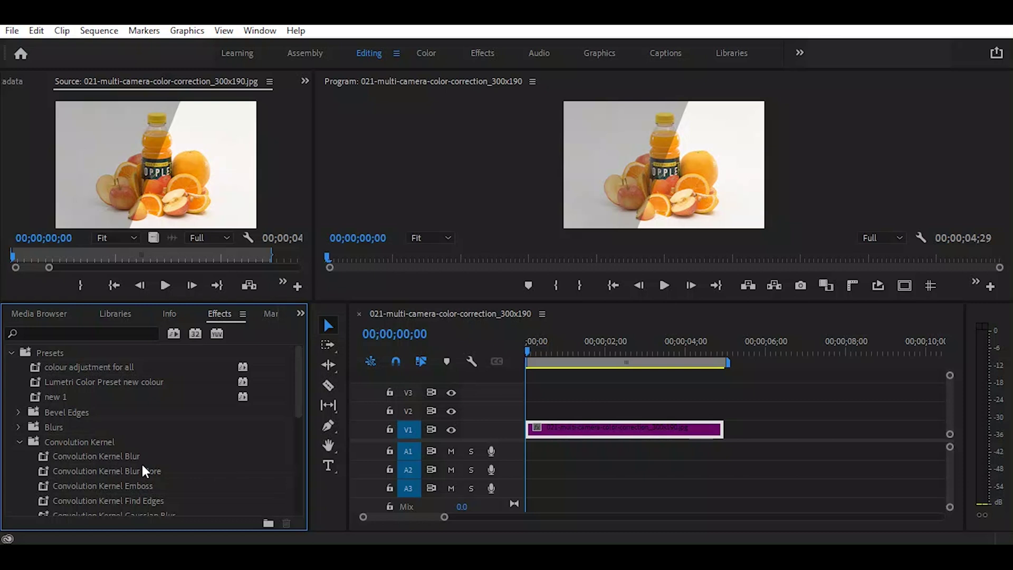
left_click(92, 457)
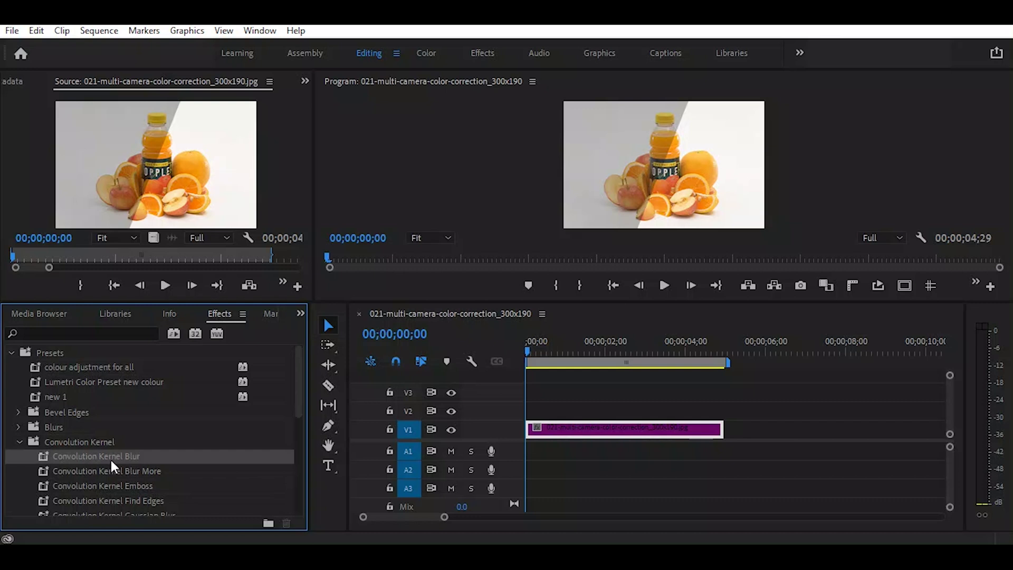
left_click_drag(106, 456, 564, 434)
left_click(558, 350)
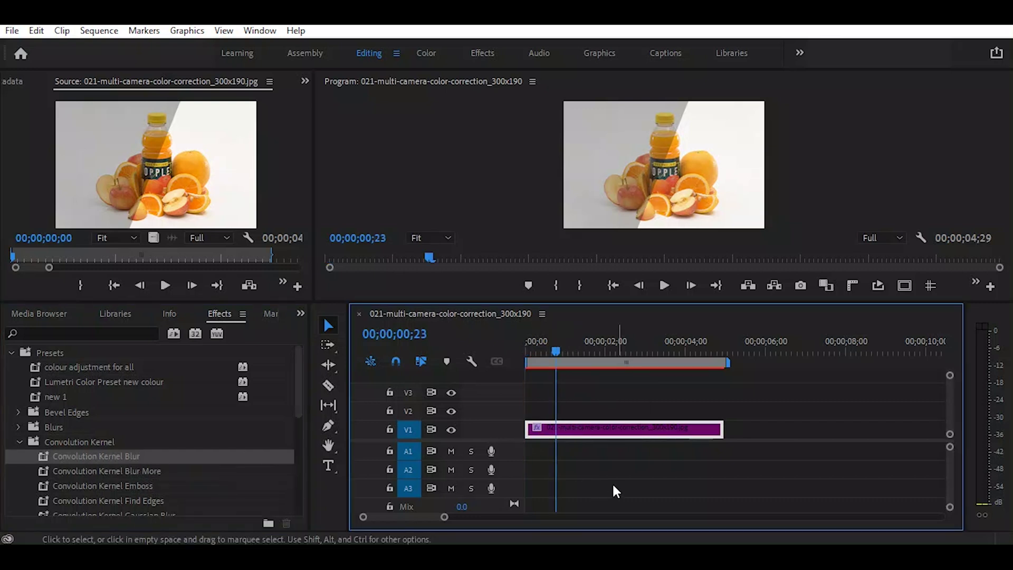
- Open the V1 clip's effect controls and examine the Convolution Kernel parameters and the other Convolution Kernel presets
left_click(305, 82)
left_click(320, 97)
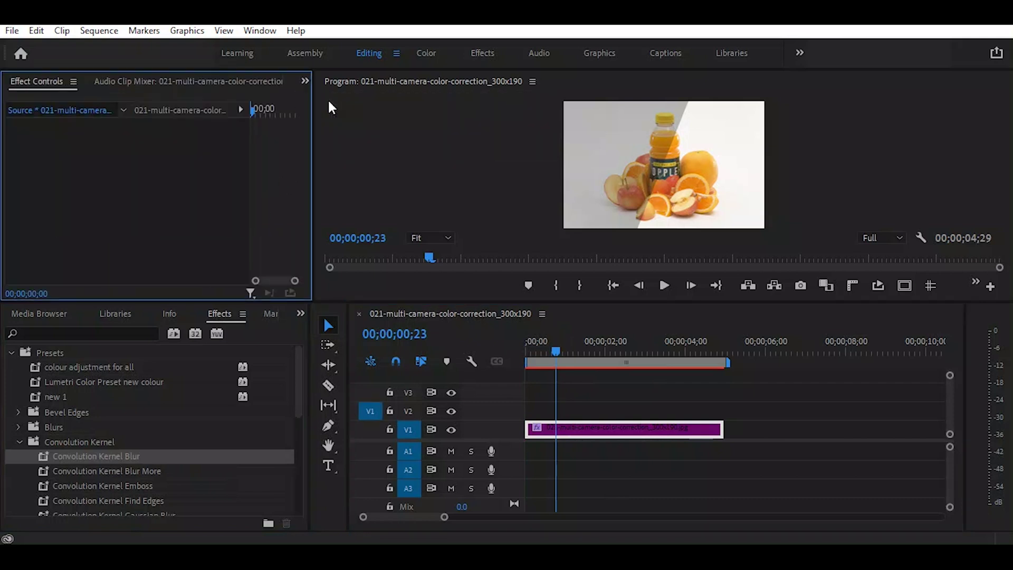
left_click(597, 436)
scroll(150, 204, "down", 5)
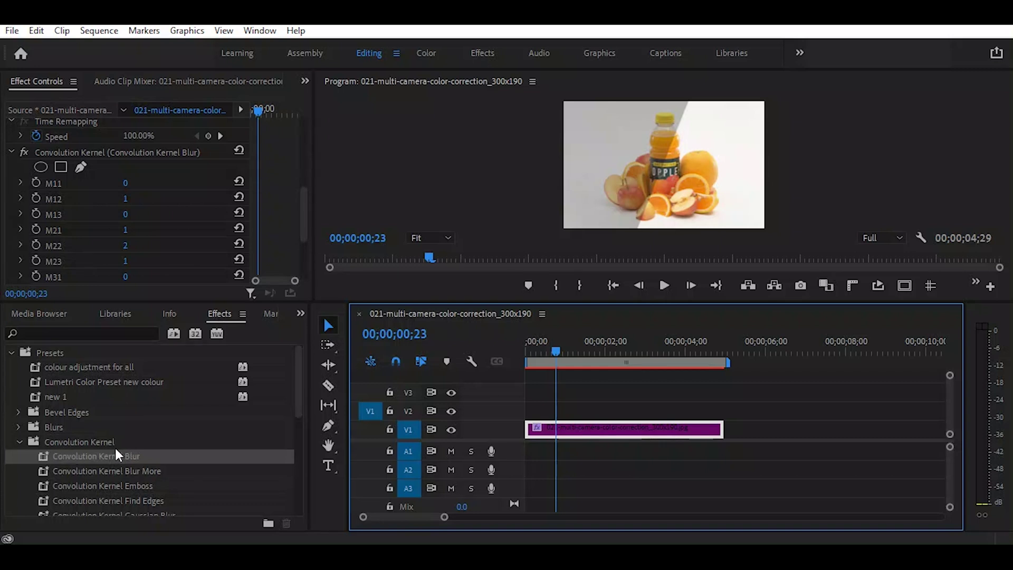
scroll(164, 446, "down", 2)
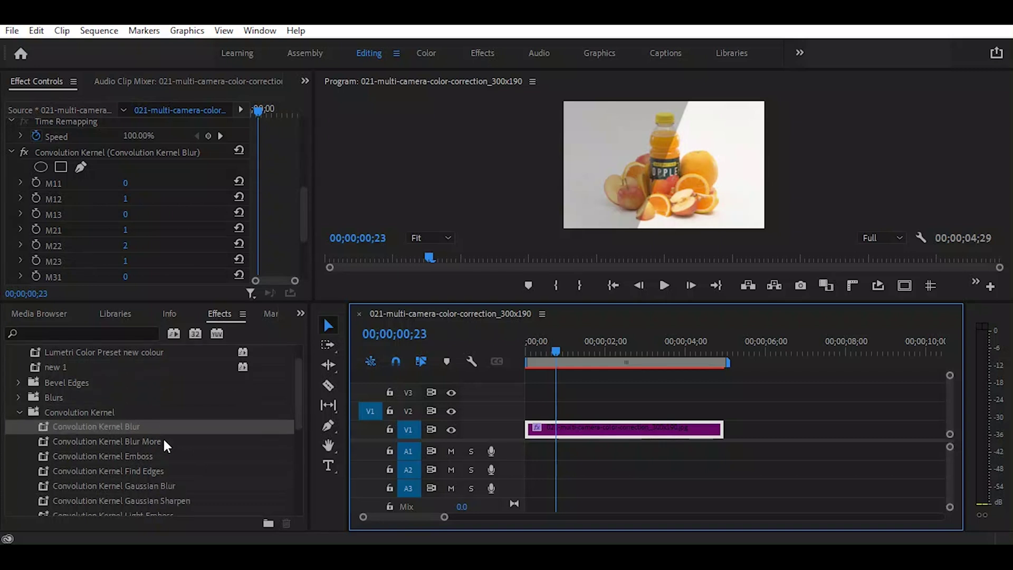
scroll(166, 436, "down", 4)
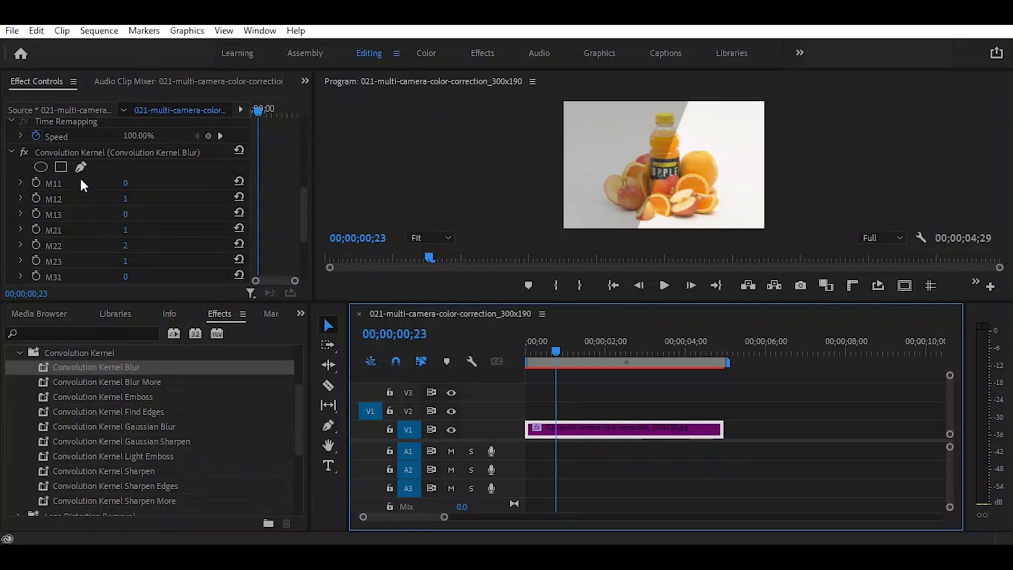
scroll(84, 237, "down", 2)
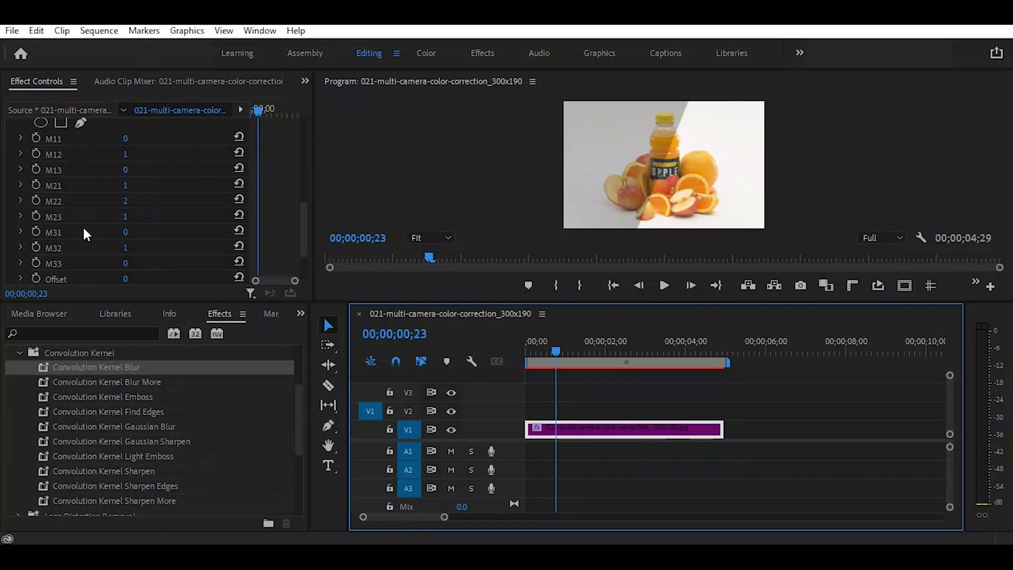
scroll(82, 206, "up", 2)
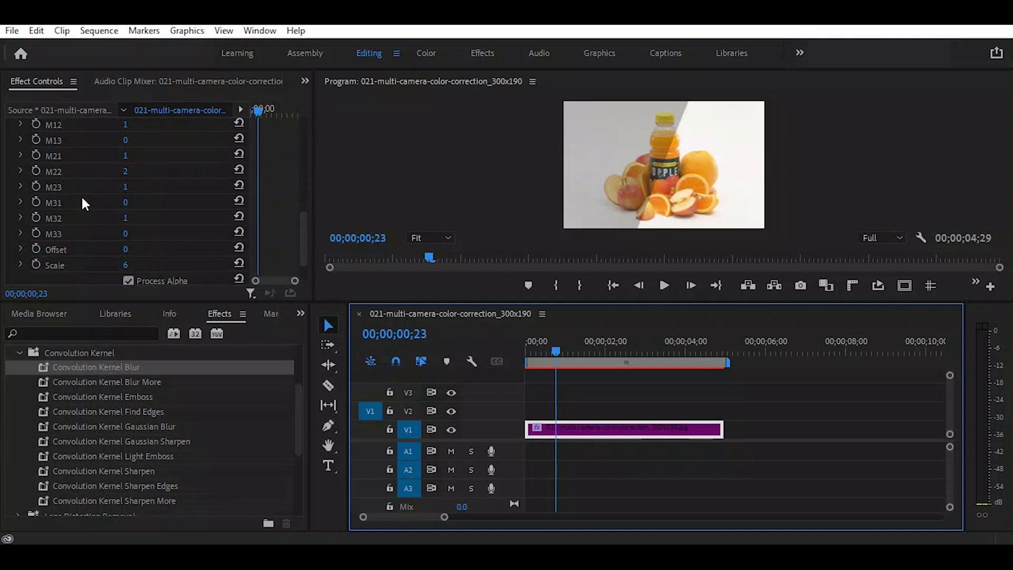
scroll(83, 204, "up", 2)
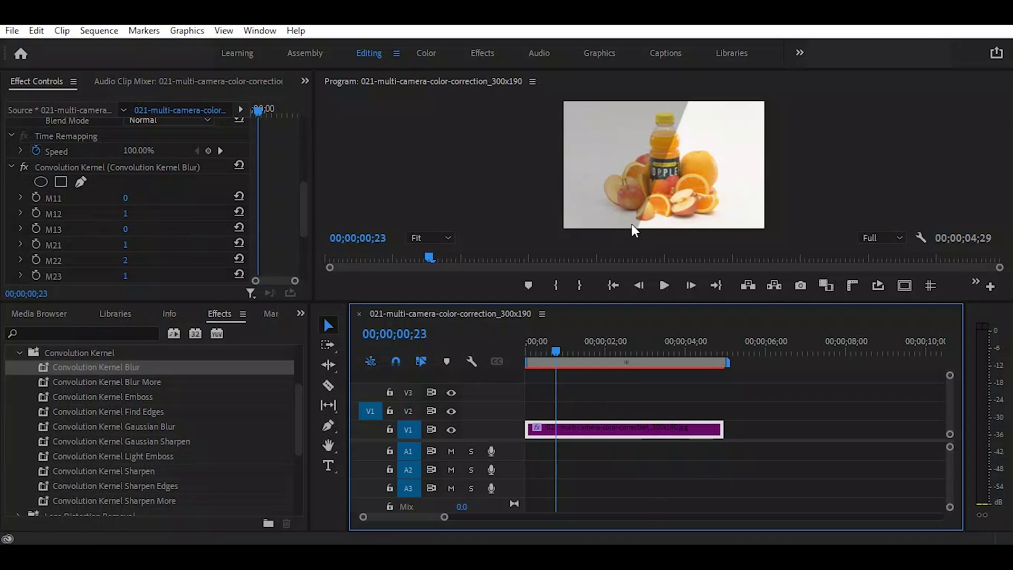
- Switch to Photoshop and set the foreground colour to red in the blurs-Recovered.png document
left_click(616, 538)
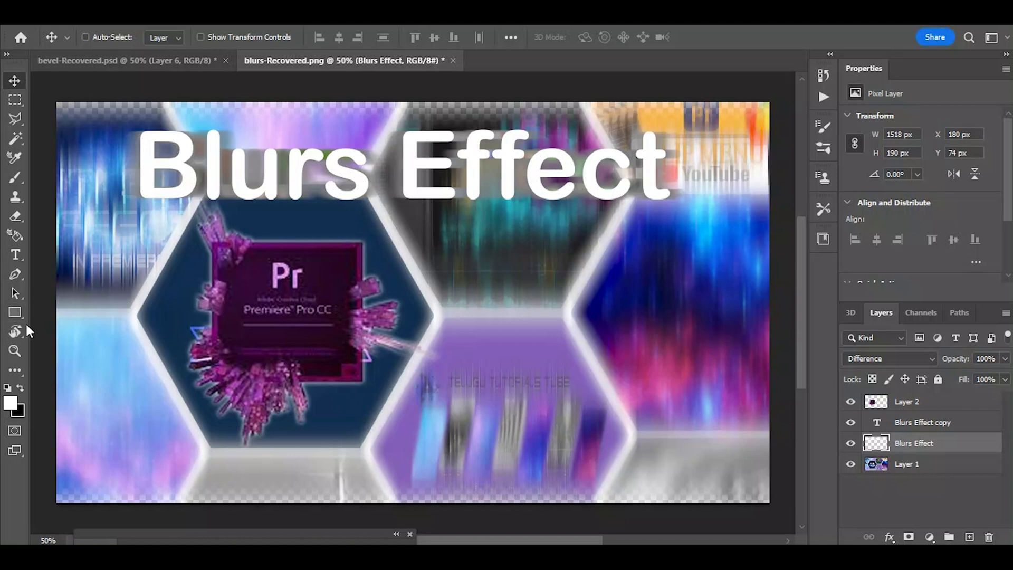
left_click(15, 350)
left_click_drag(78, 112, 78, 113)
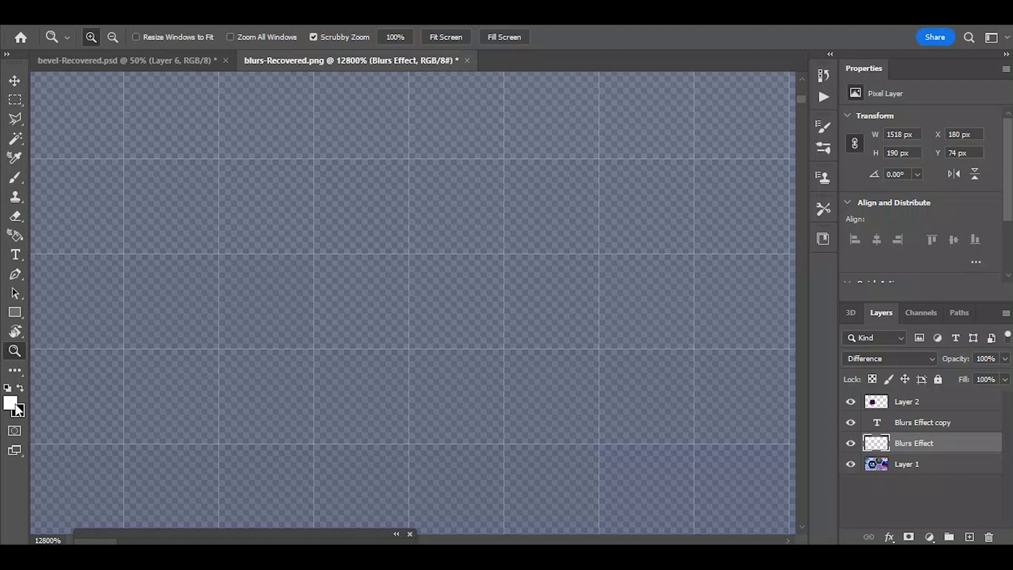
left_click(11, 404)
left_click(795, 184)
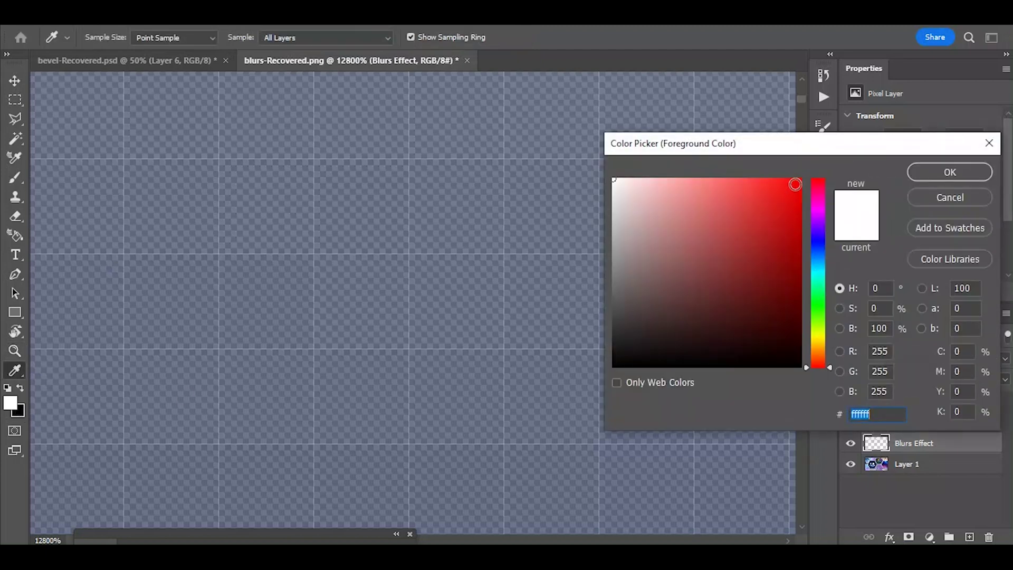
left_click(947, 172)
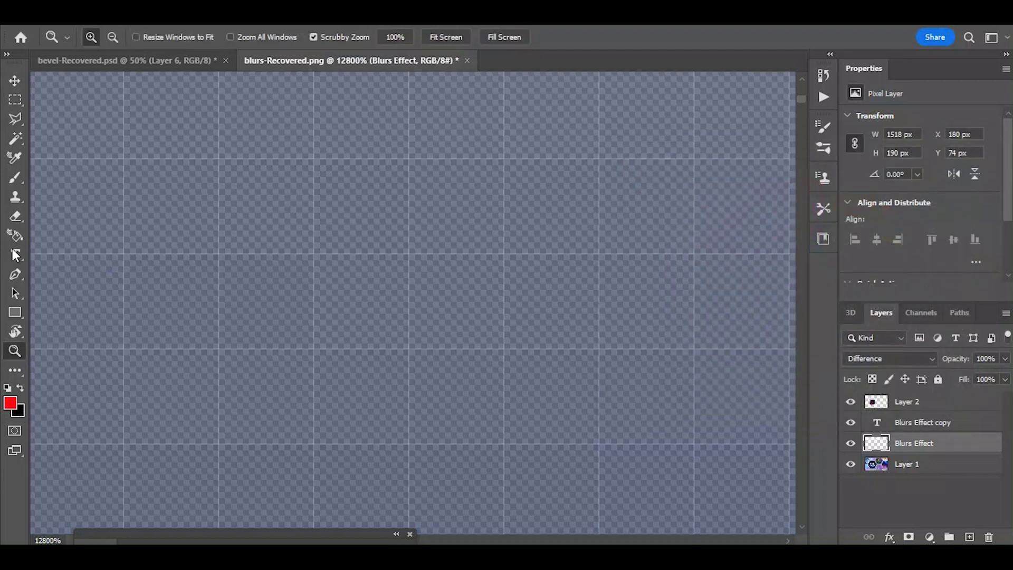
- Paint a single red pixel on the Blurs Effect layer with the Pencil tool
left_click(14, 177)
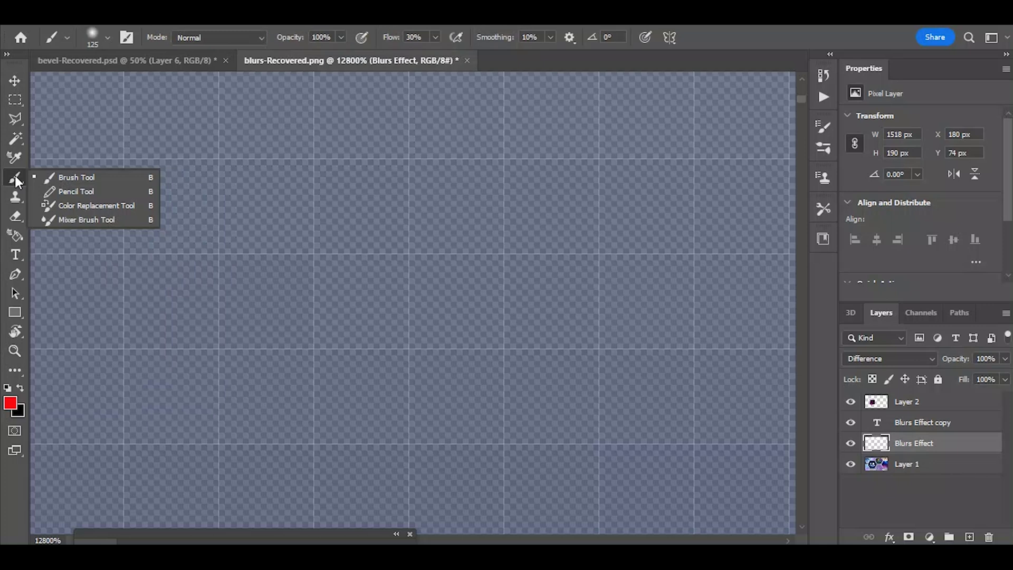
left_click(74, 191)
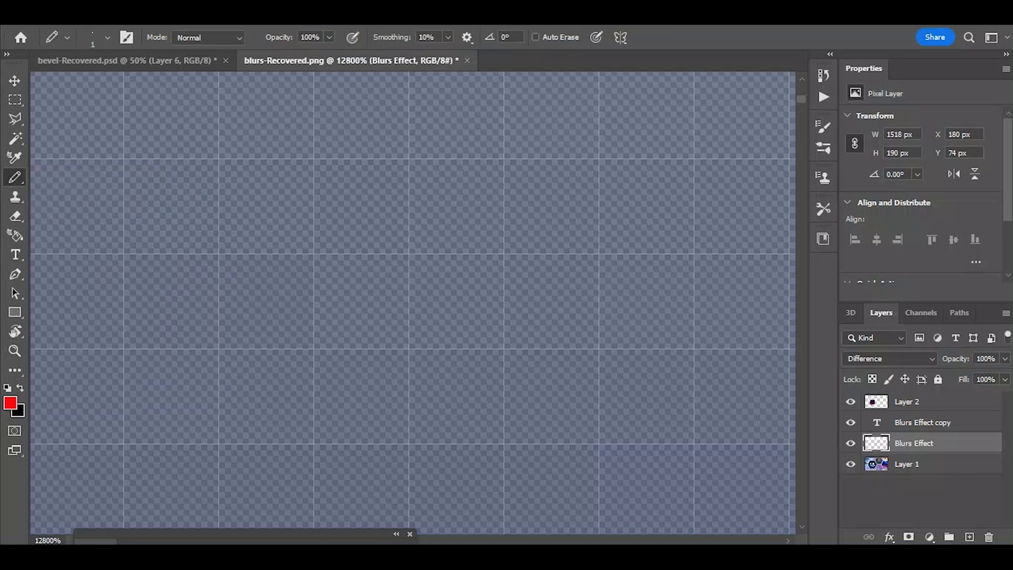
left_click(171, 115)
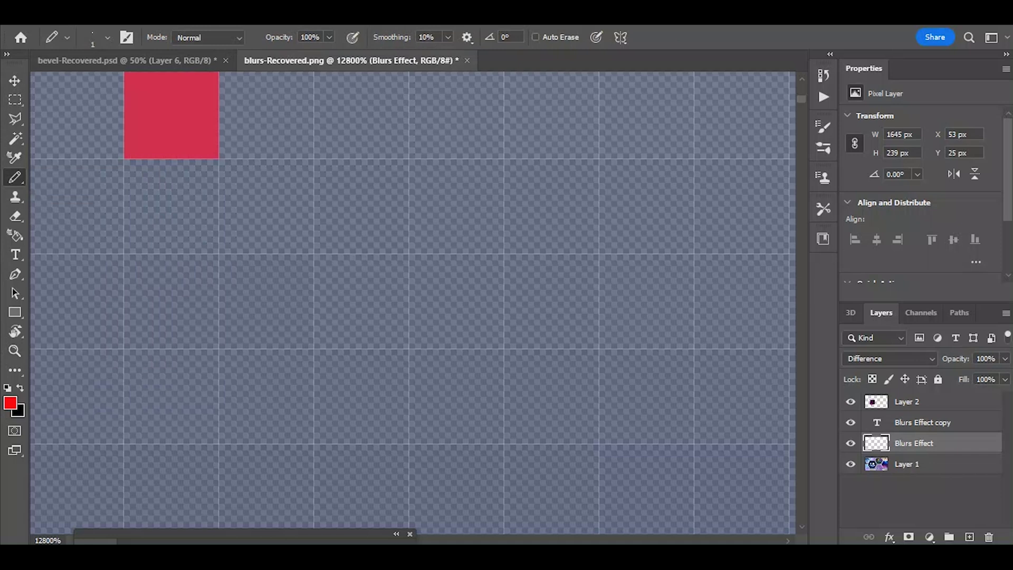
- Apply the basic Blur filter to the Blurs Effect layer with the red pixel in close view
key("ctrl+0")
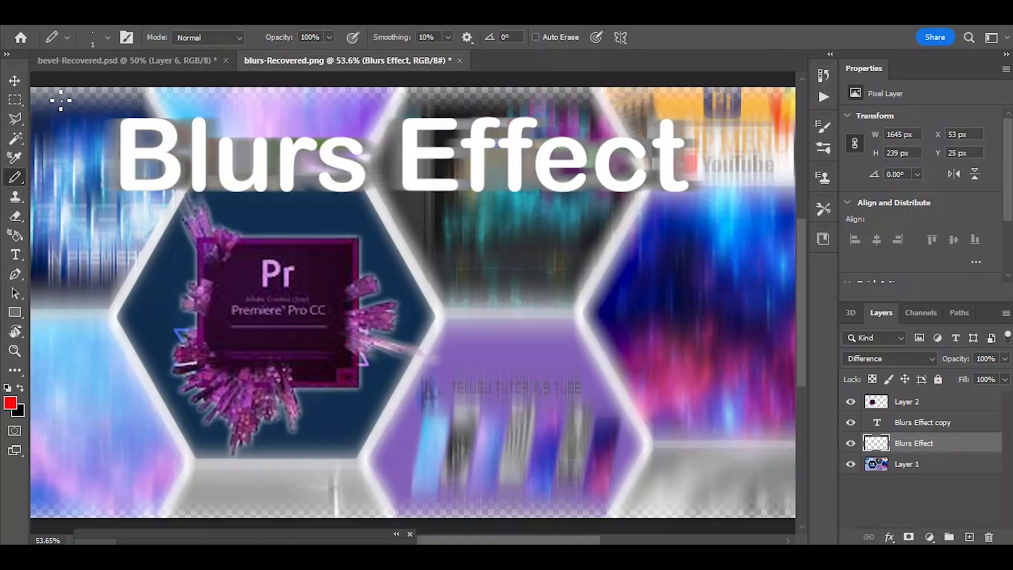
left_click(16, 352)
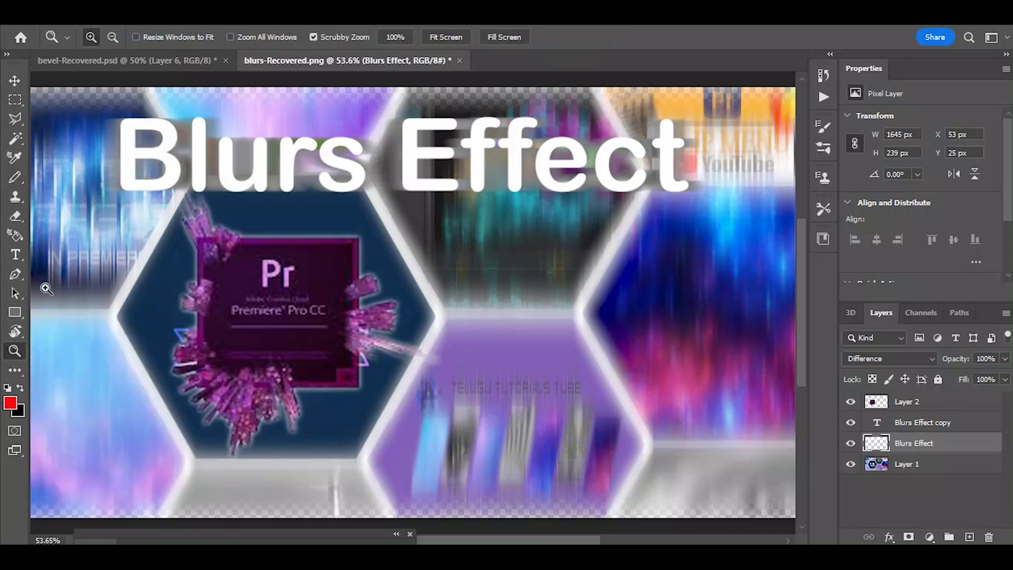
left_click_drag(42, 98, 255, 241)
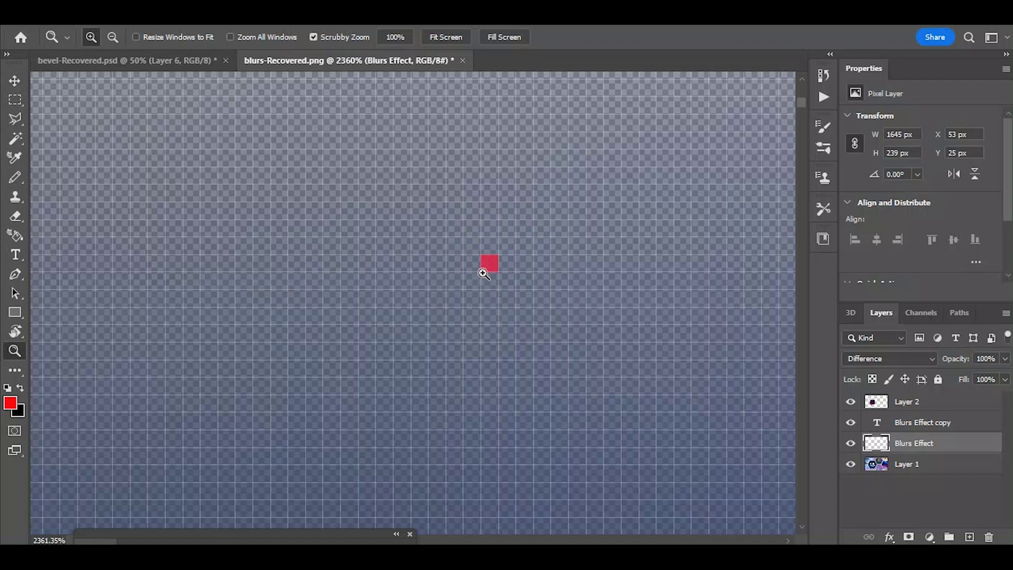
left_click_drag(490, 265, 492, 265)
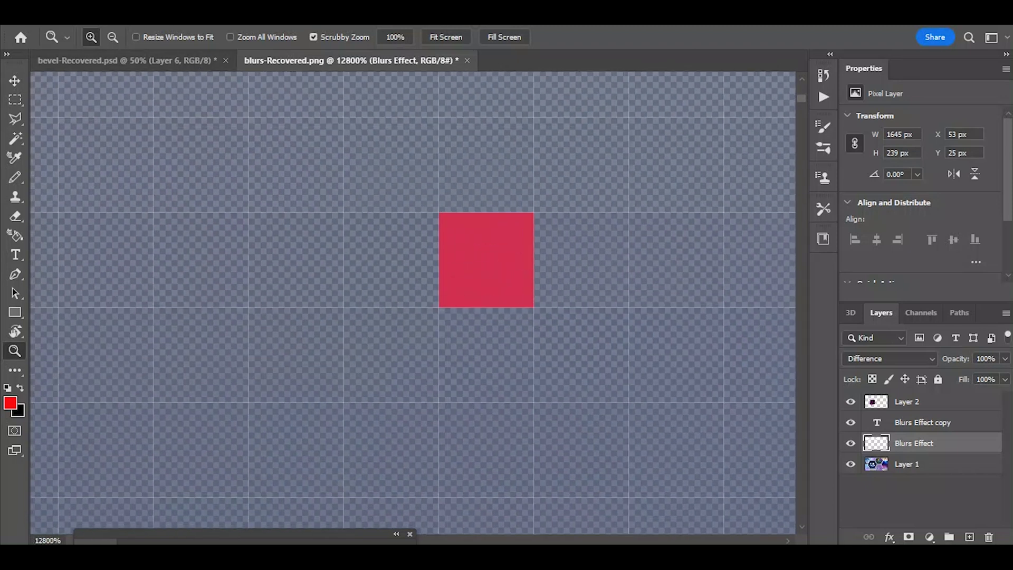
left_click(208, 15)
mouse_move(236, 207)
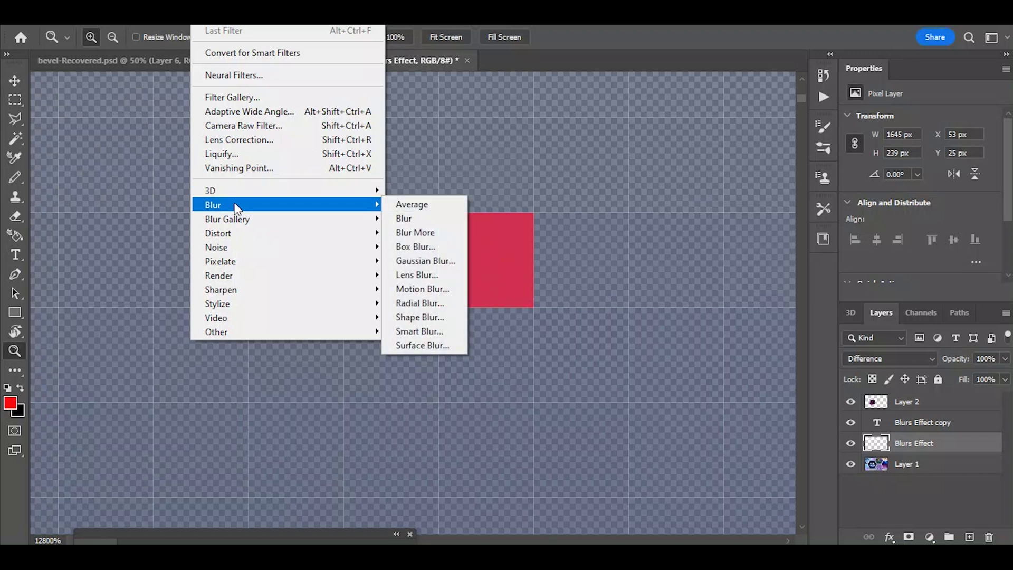
left_click(421, 218)
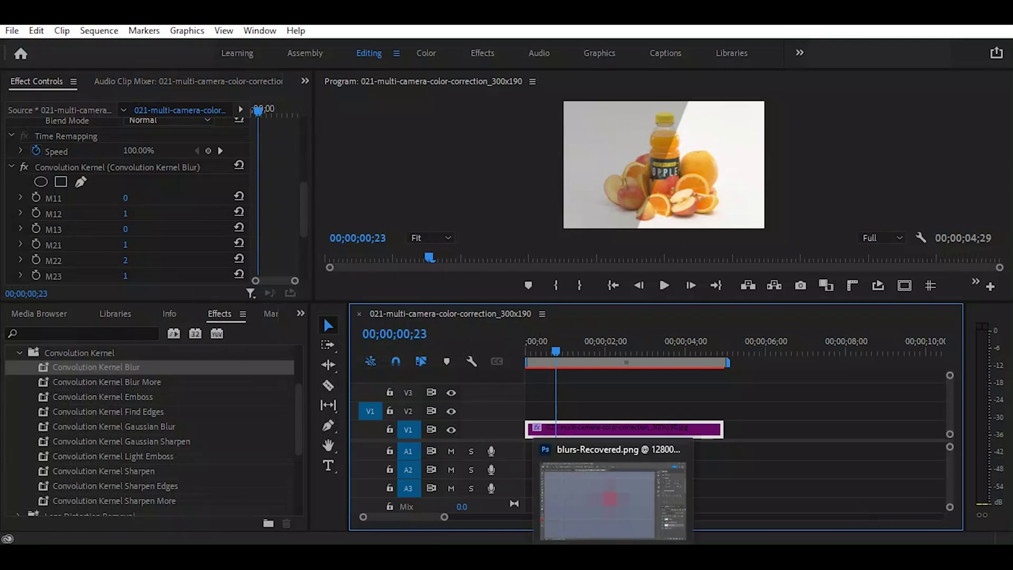
- Back in Premiere Pro, try an M11 value of 5 in the clip's Convolution Kernel effect and undo it
left_click(616, 556)
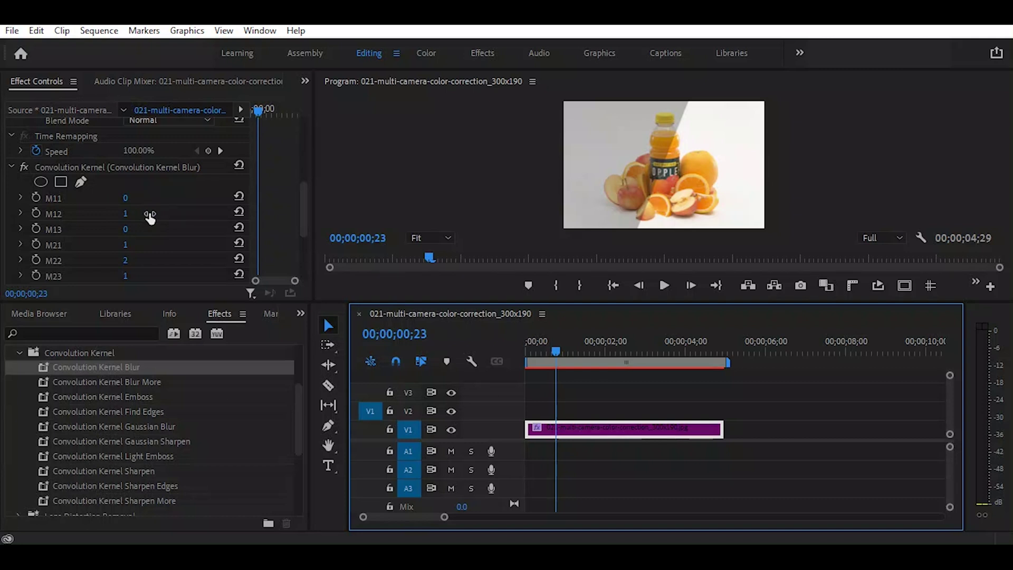
left_click(126, 199)
type("5")
key("Return")
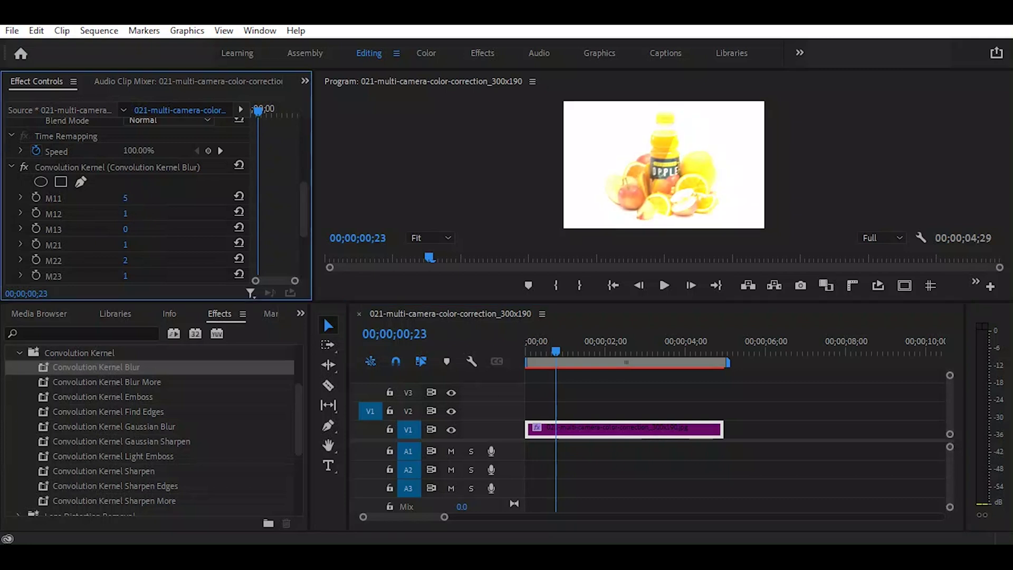
key("ctrl+z")
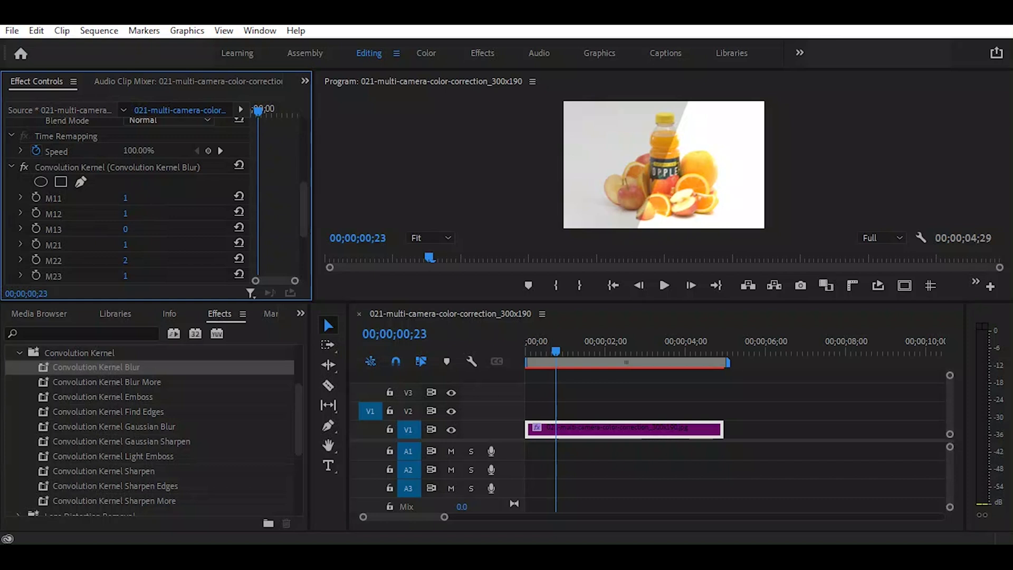
- Set the Convolution Kernel effect's M11 to 3, M12 to 5 and M13 to 5
left_click(125, 199)
type("3")
key("Return")
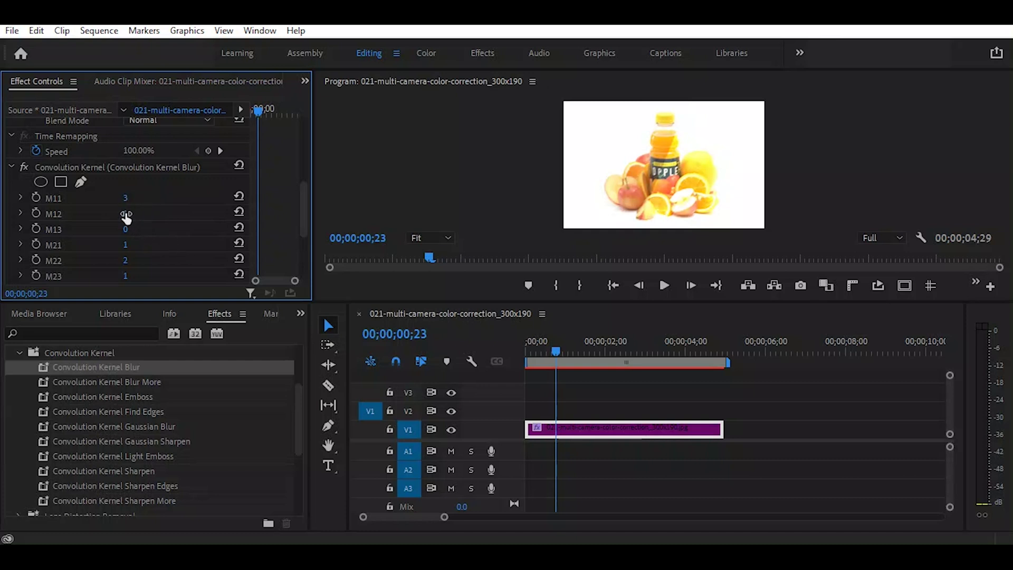
left_click(126, 213)
type("5")
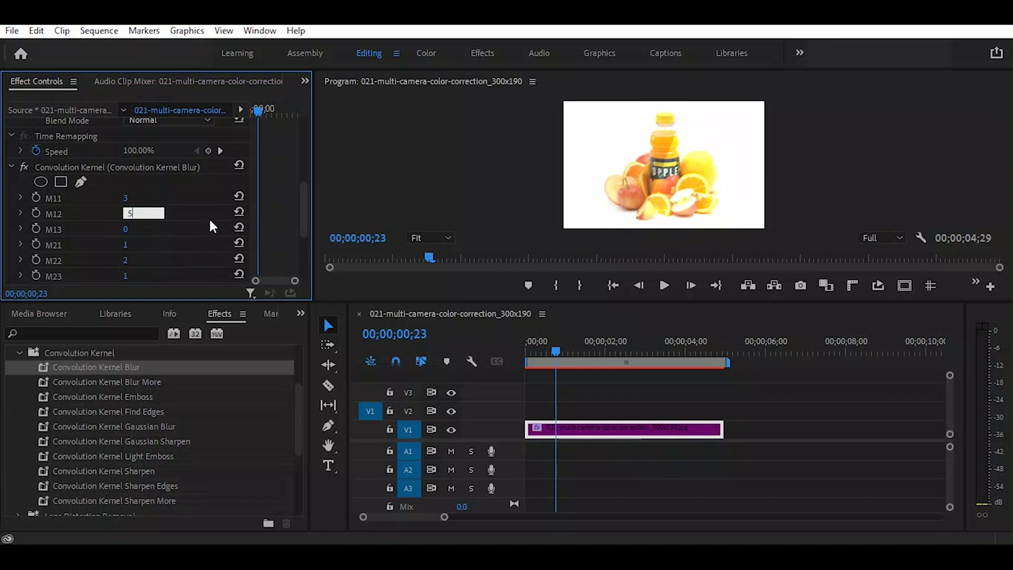
key("Return")
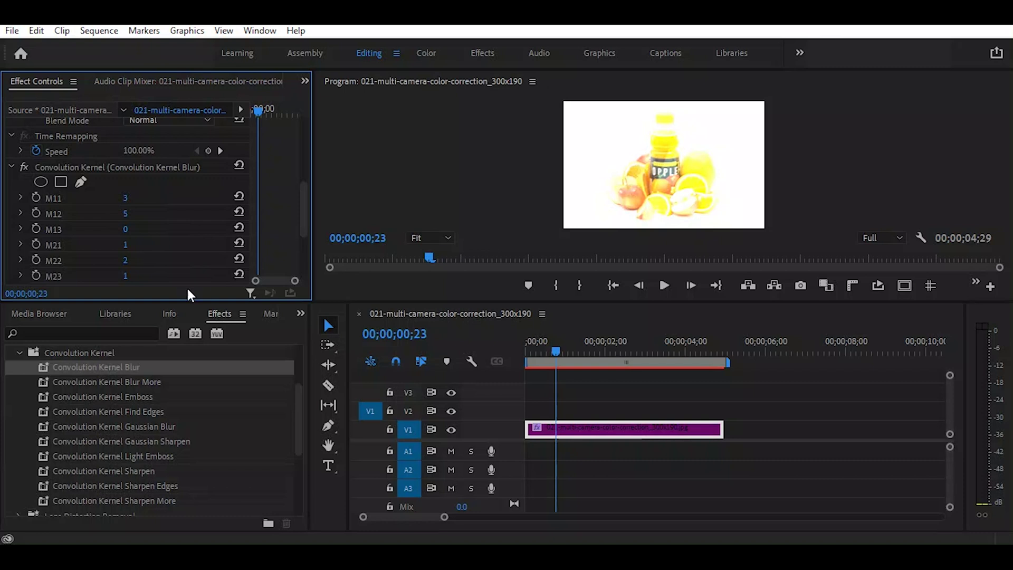
left_click(128, 231)
type("5")
key("Return")
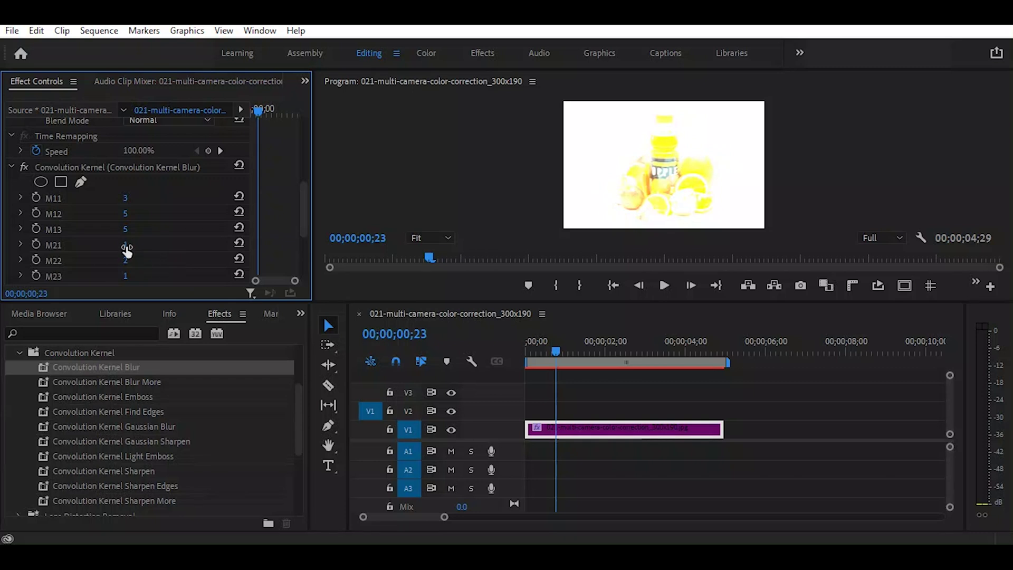
- Lower the Convolution Kernel's M21 to -12, try M22 at 3 and return it to 2
mouse_move(125, 245)
left_mouse_down()
mouse_move(148, 244)
mouse_move(119, 245)
left_mouse_up()
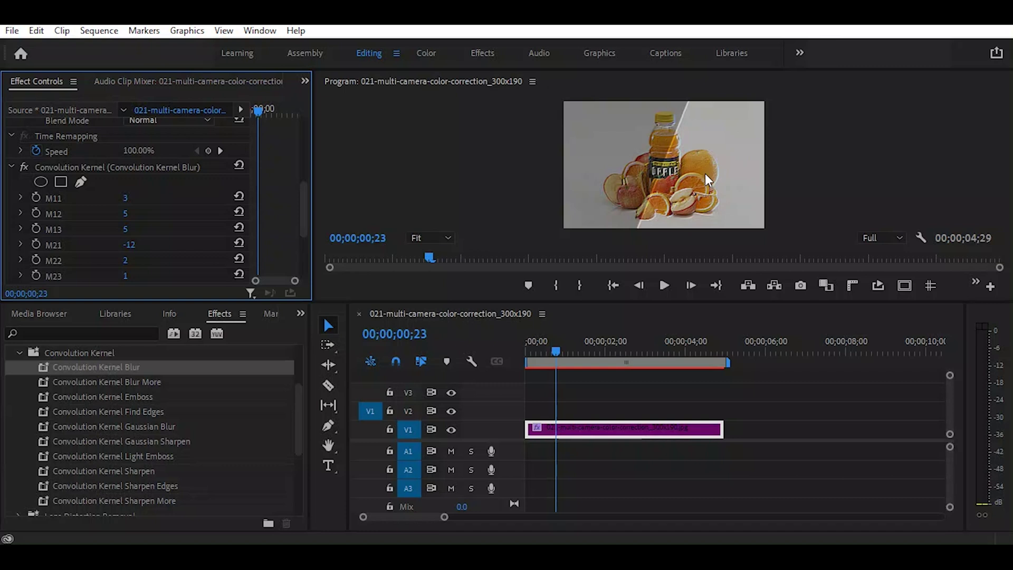
left_click_drag(125, 264, 122, 264)
scroll(243, 225, "down", 2)
left_click_drag(129, 232, 132, 232)
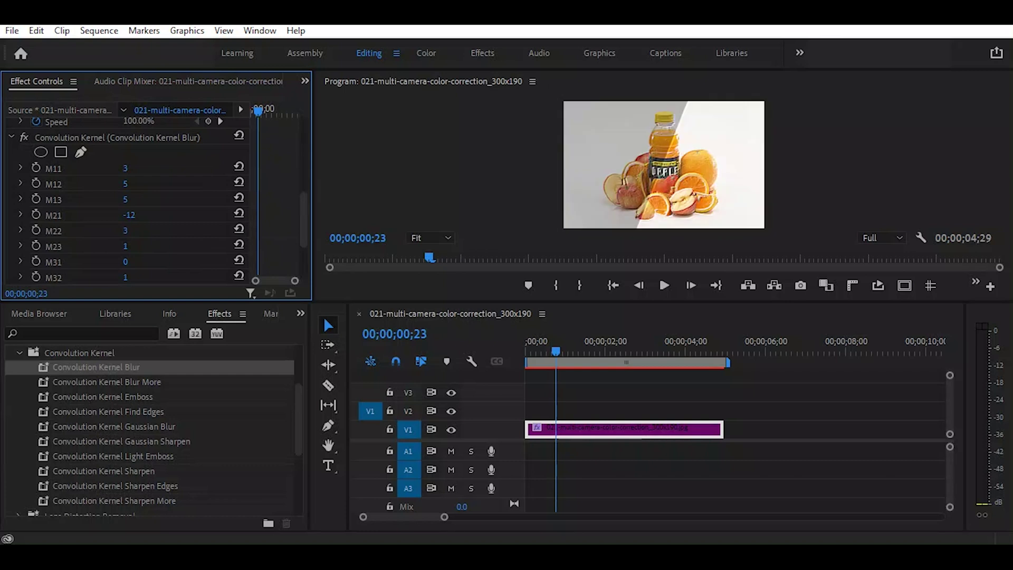
left_click_drag(132, 232, 130, 232)
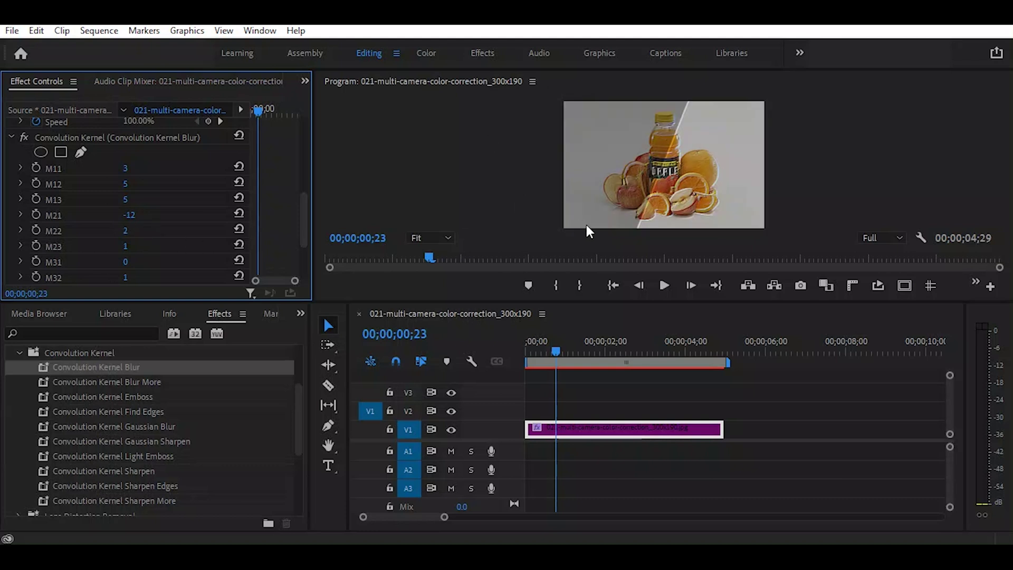
- Set the Convolution Kernel's M31 to 3 and M33 to -2
left_click_drag(125, 246, 128, 233)
scroll(205, 238, "down", 1)
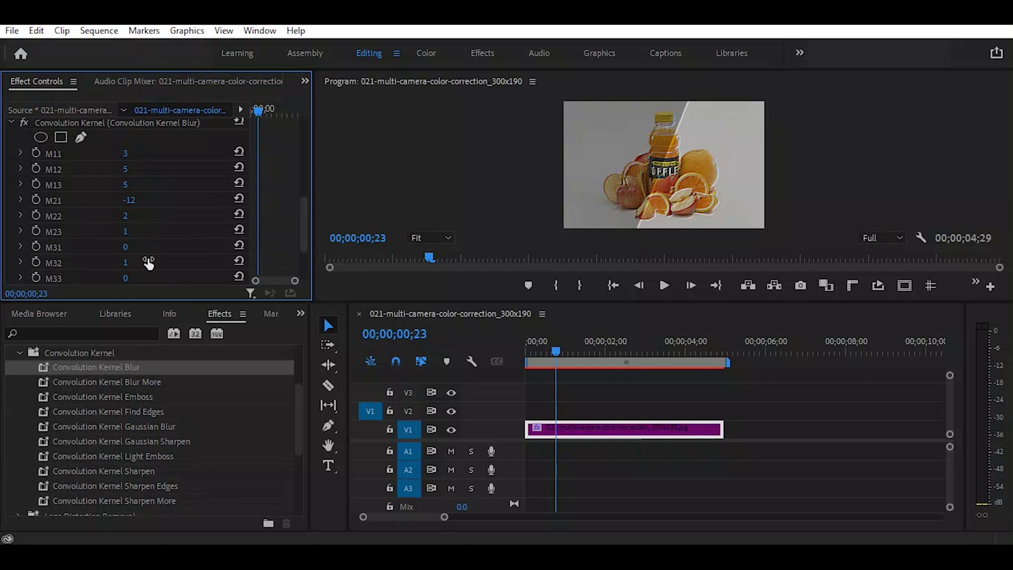
left_click_drag(128, 253, 147, 244)
scroll(162, 233, "down", 3)
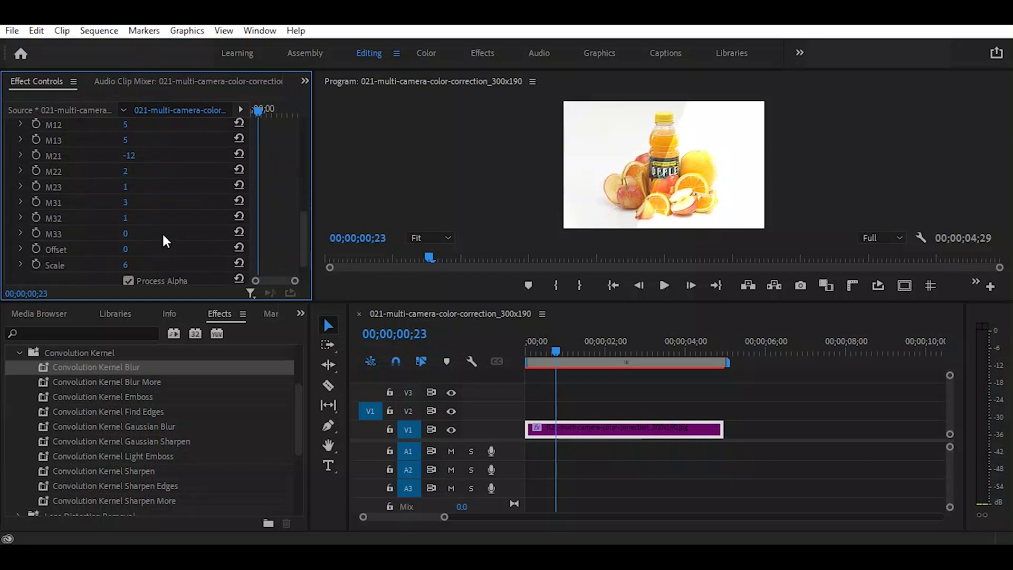
left_click_drag(129, 222, 140, 219)
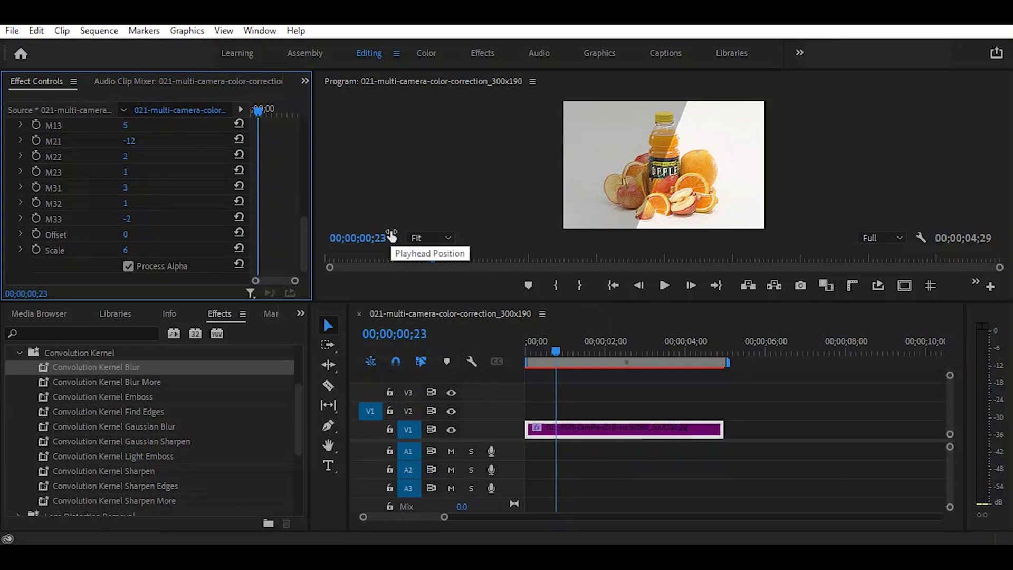
left_click_drag(307, 236, 304, 227)
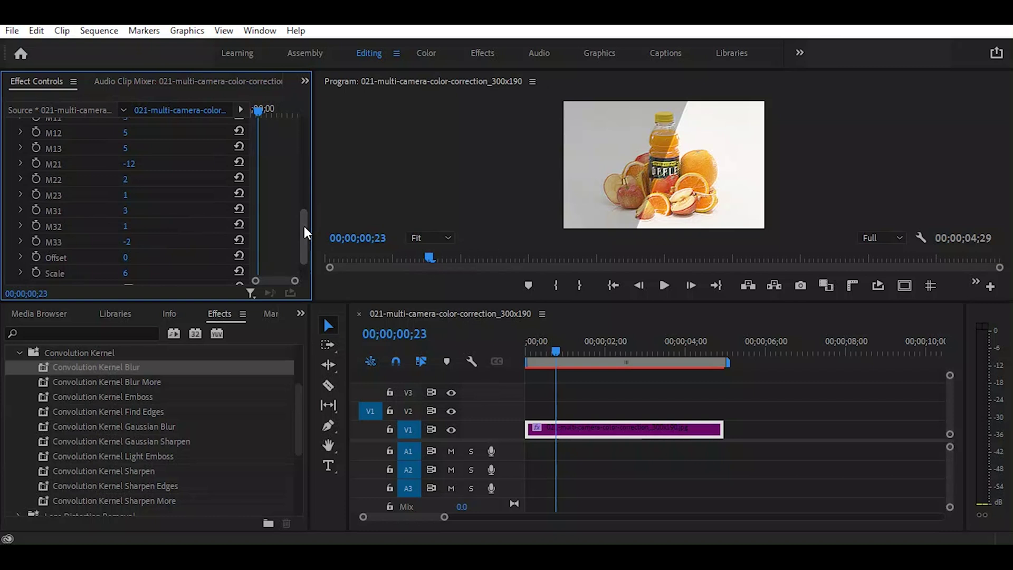